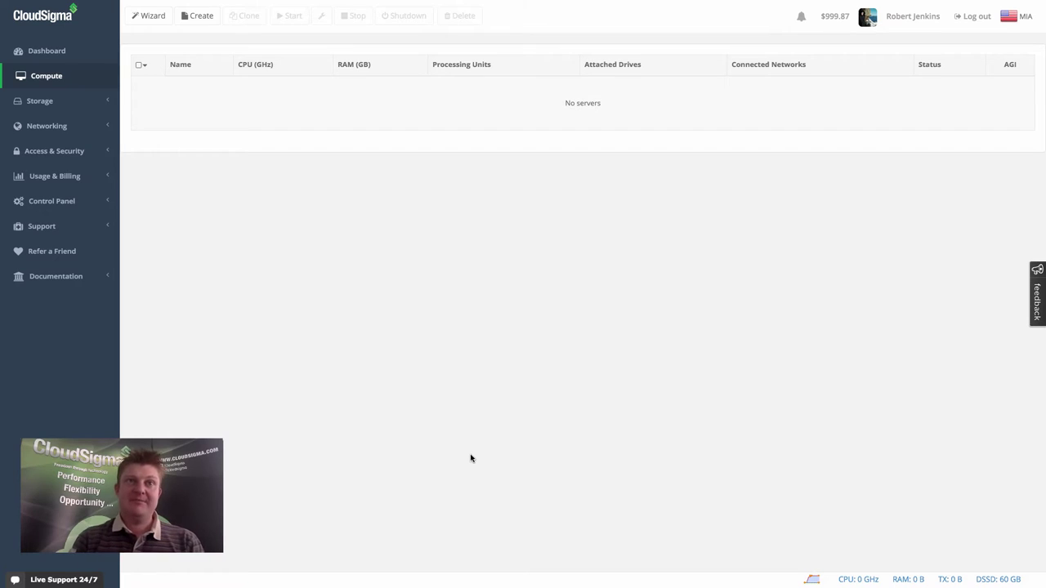
Open the Access & Security settings from the left sidebar.
{"action": "left_click", "coordinate": [71, 157]}
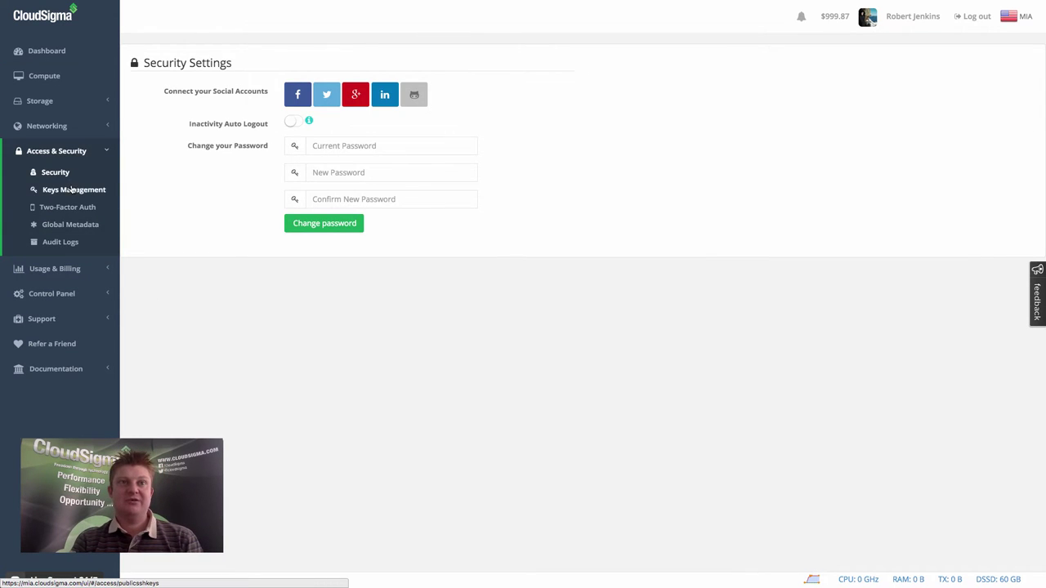
Open Keys Management to view the currently empty SSH key list.
{"action": "left_click", "coordinate": [72, 190]}
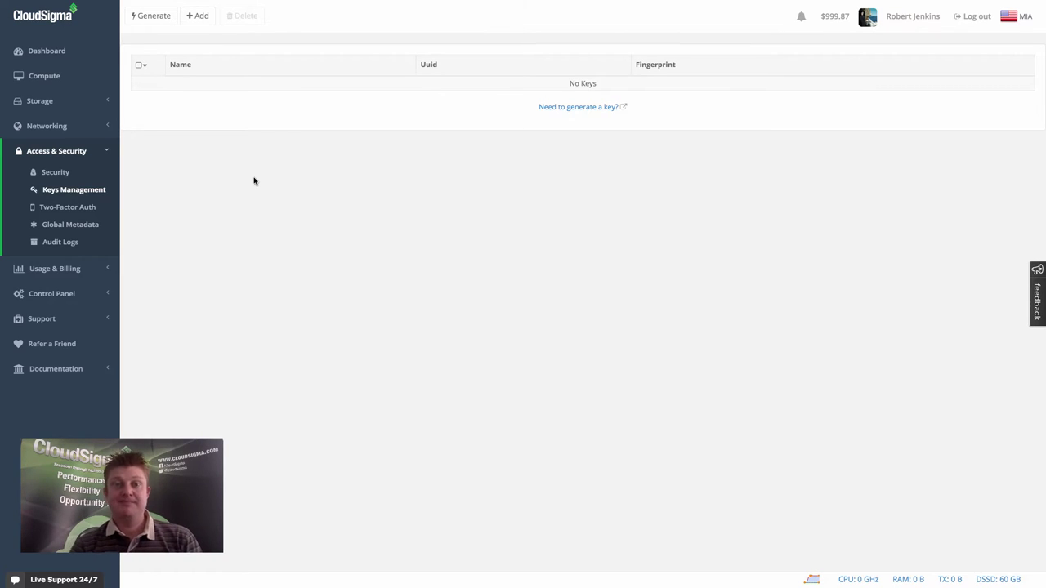
{"action": "left_click", "coordinate": [199, 17]}
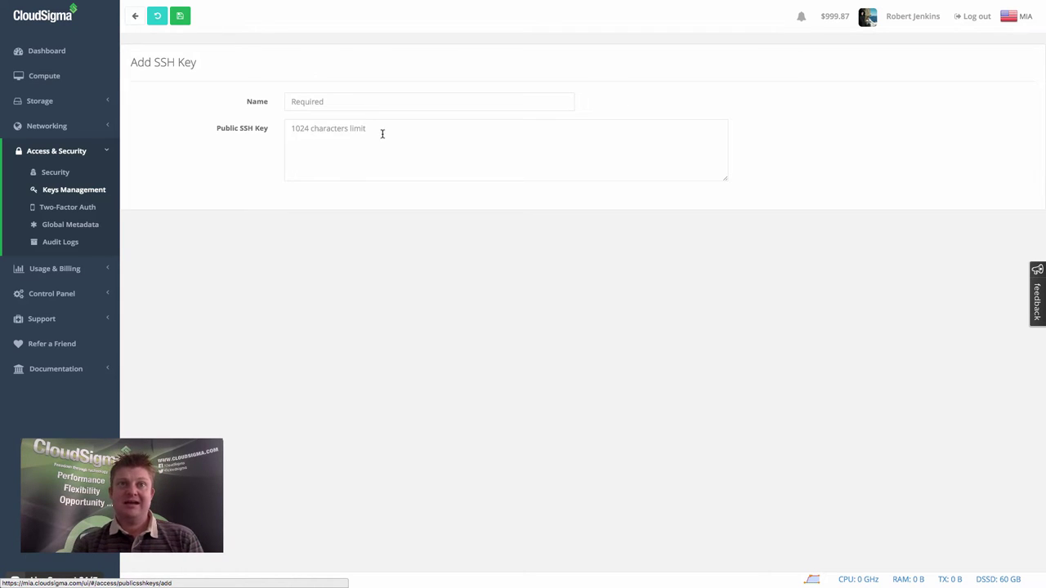
{"action": "left_click", "coordinate": [354, 103]}
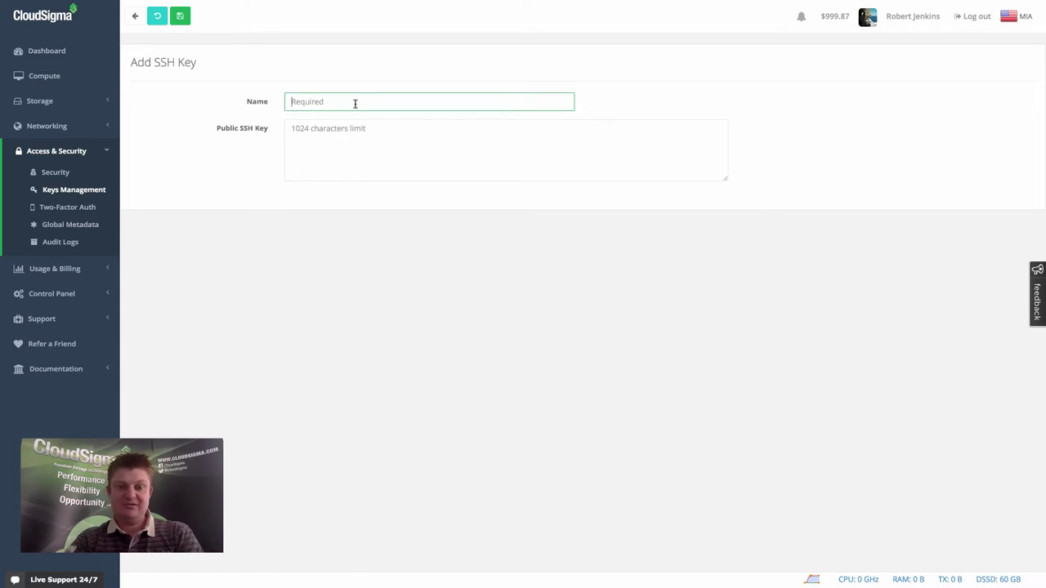
{"action": "type", "text": "dave"}
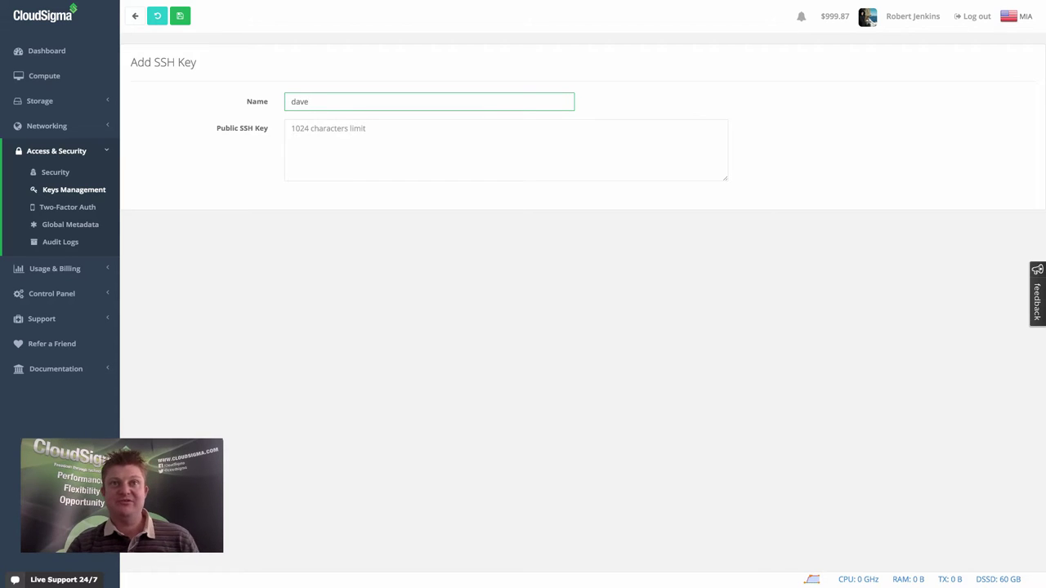
{"action": "left_click", "coordinate": [356, 142]}
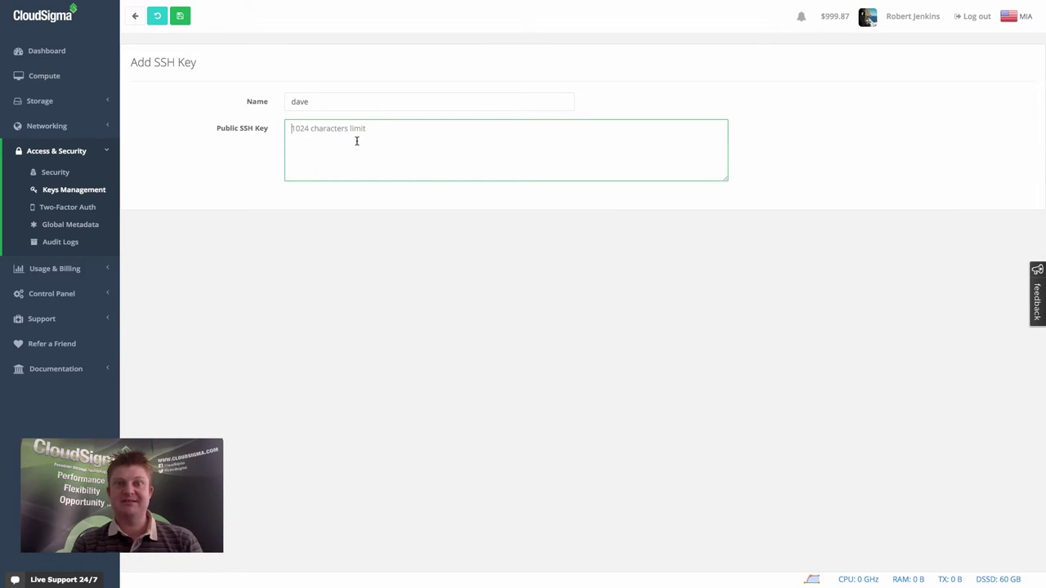
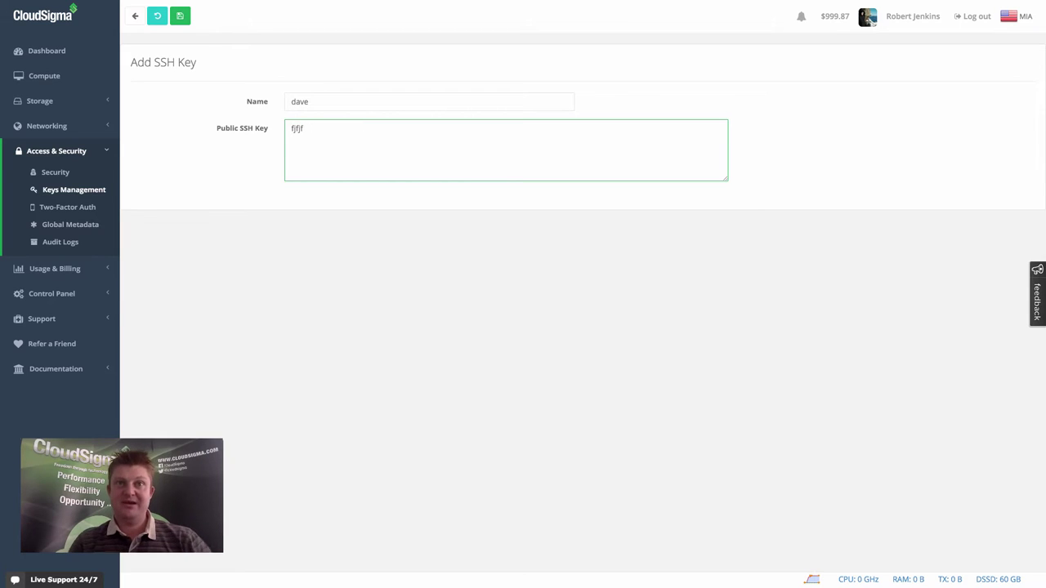
{"action": "key", "text": "Return"}
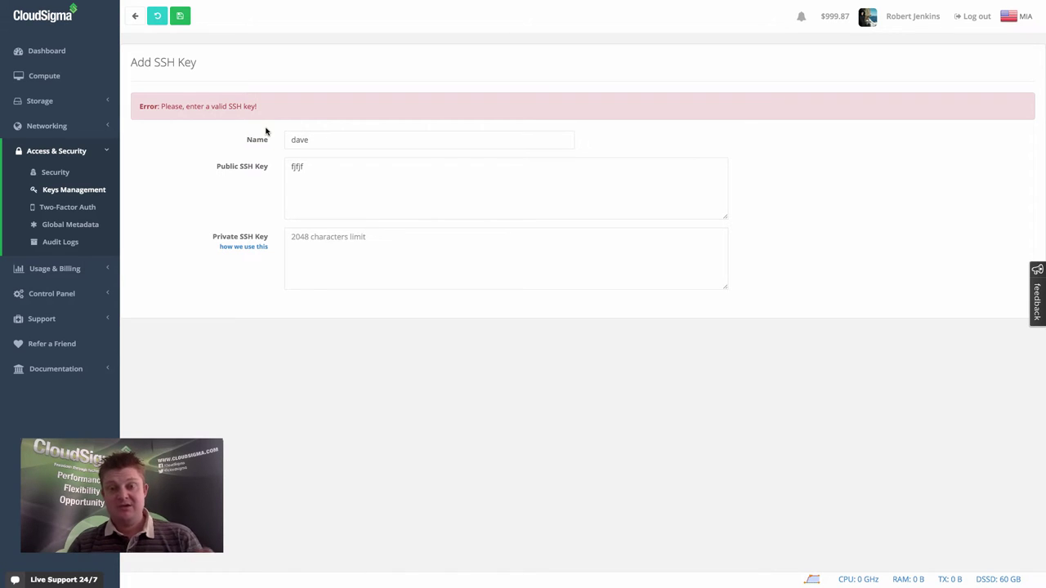
{"action": "left_click", "coordinate": [341, 171]}
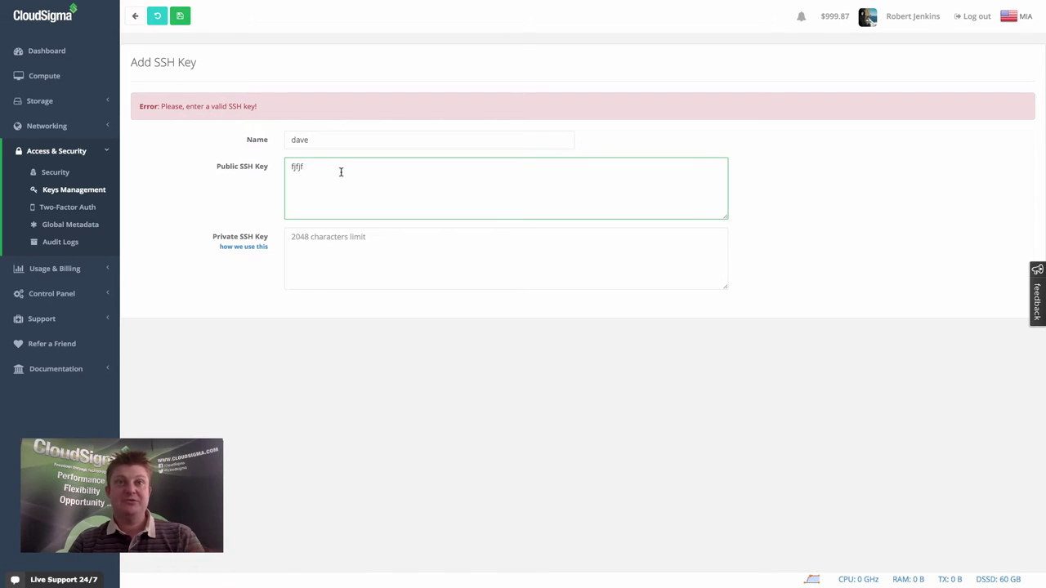
{"action": "left_click", "coordinate": [330, 251]}
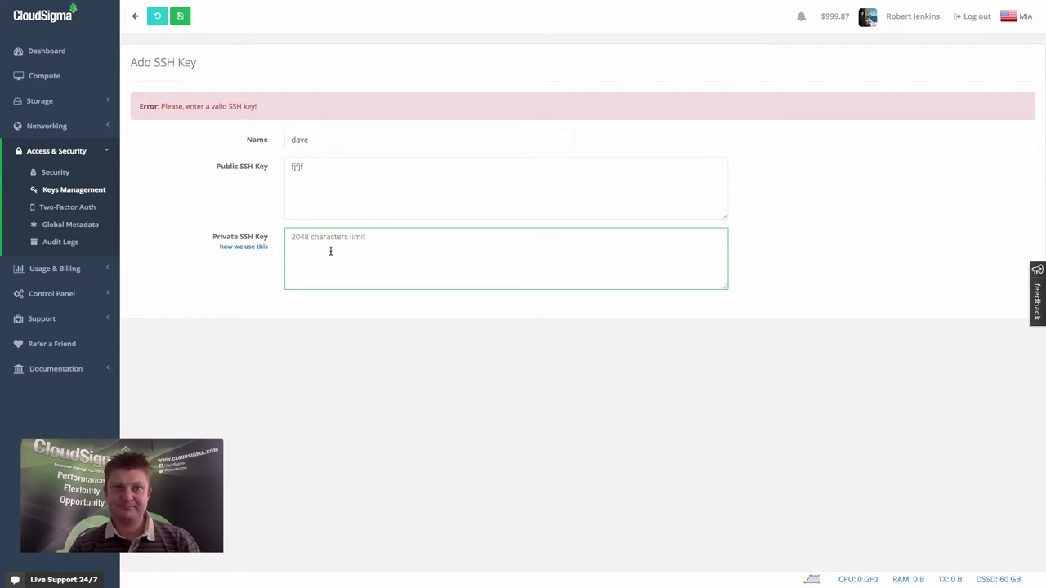
Generate and save a new SSH keypair named 'tutorial'.
{"action": "left_click", "coordinate": [136, 16]}
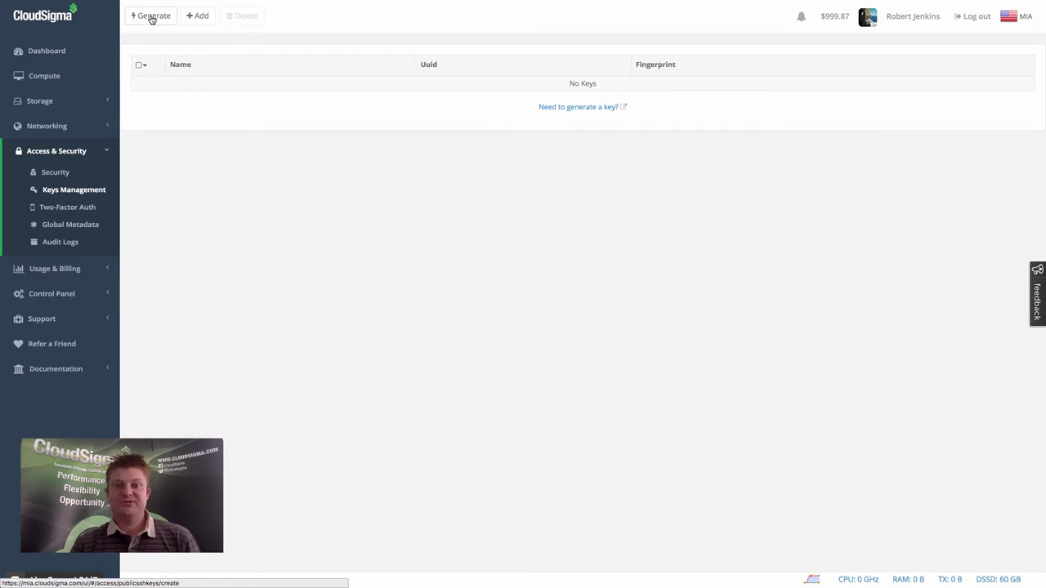
{"action": "left_click", "coordinate": [151, 17]}
{"action": "left_click", "coordinate": [320, 101]}
{"action": "type", "text": "tur"}
{"action": "type", "text": "orial"}
{"action": "left_click", "coordinate": [181, 16]}
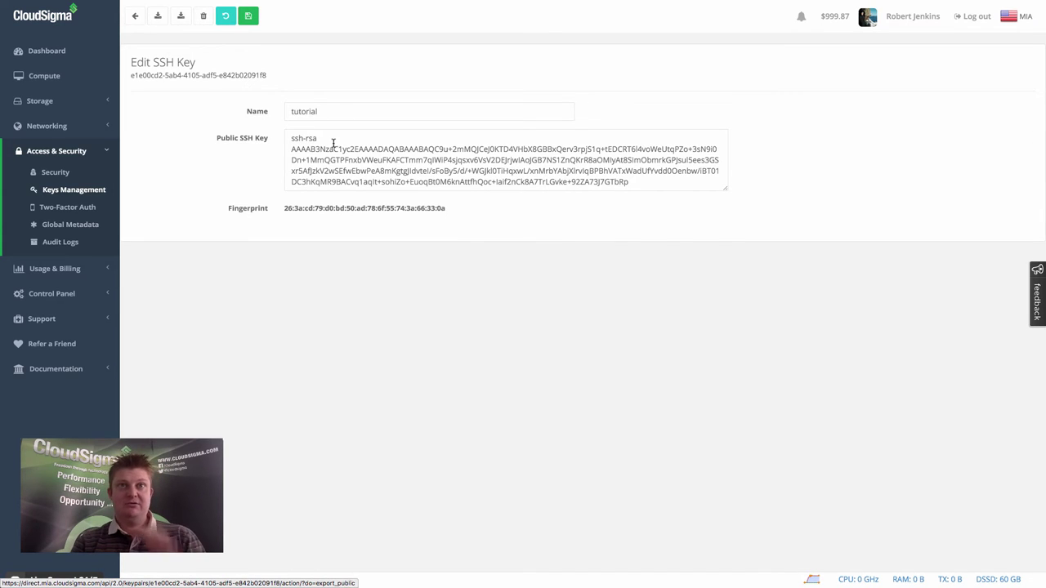
{"action": "left_click", "coordinate": [250, 16]}
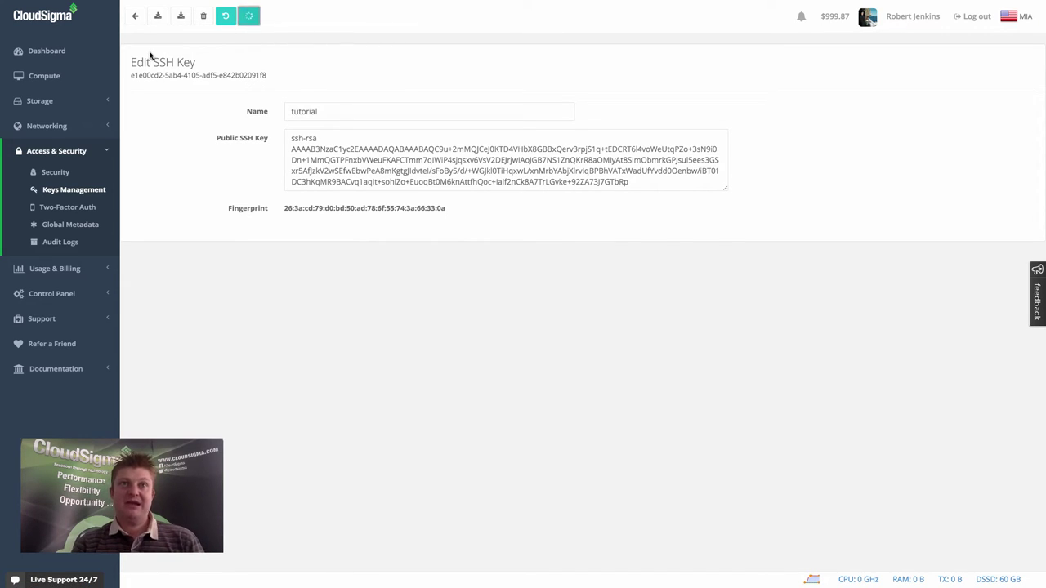
Generate and save a second SSH keypair named 'yet another key'.
{"action": "left_click", "coordinate": [136, 17]}
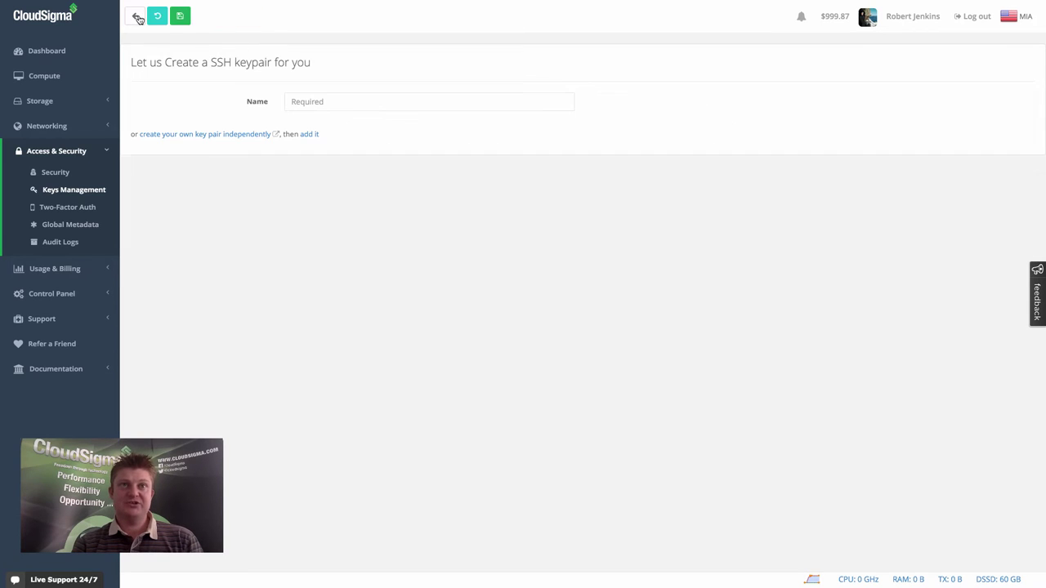
{"action": "left_click", "coordinate": [179, 15]}
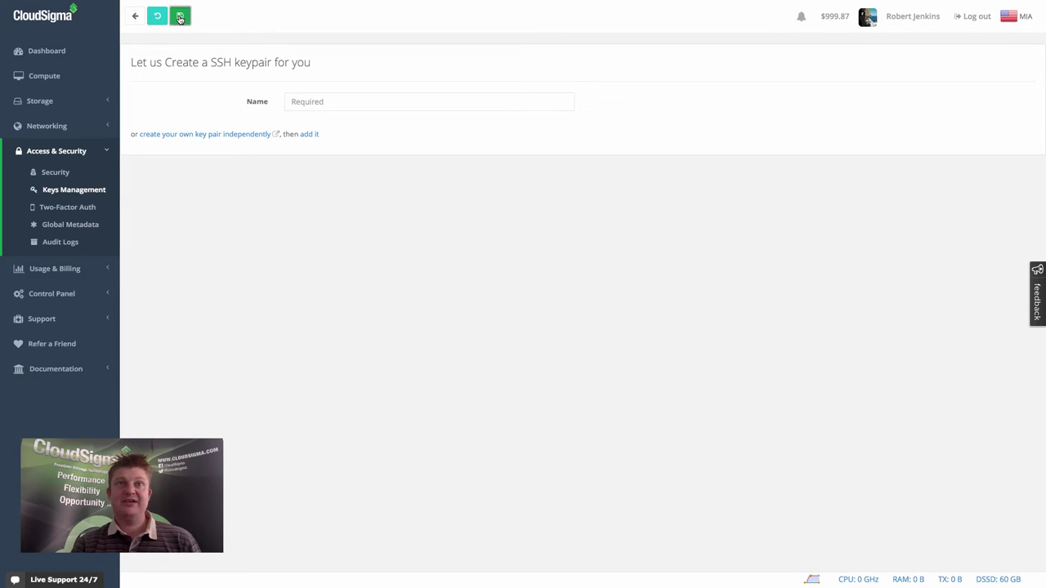
{"action": "left_click", "coordinate": [69, 193]}
{"action": "left_click", "coordinate": [198, 17]}
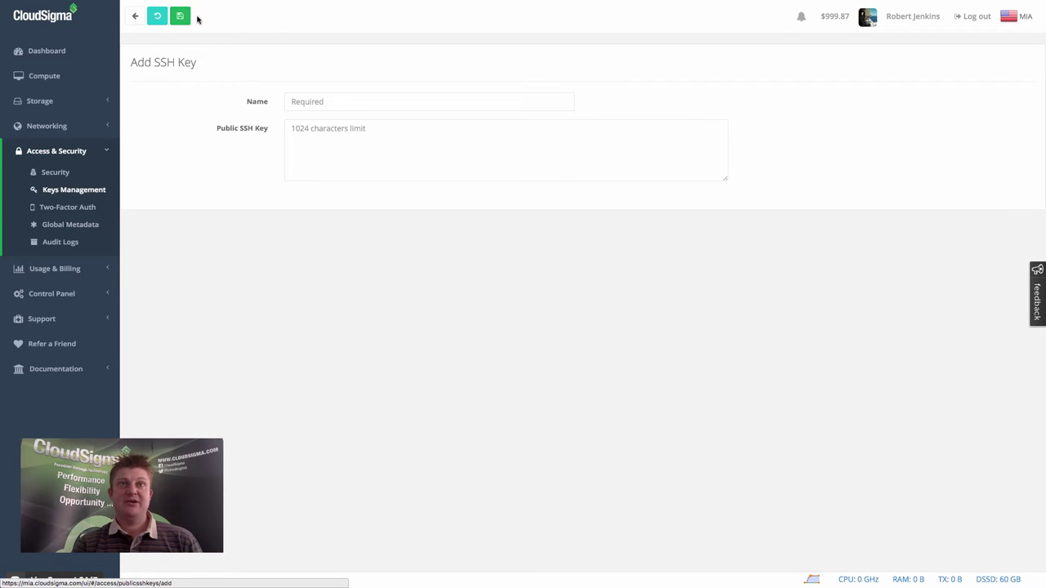
{"action": "left_click", "coordinate": [134, 17]}
{"action": "left_click", "coordinate": [157, 17]}
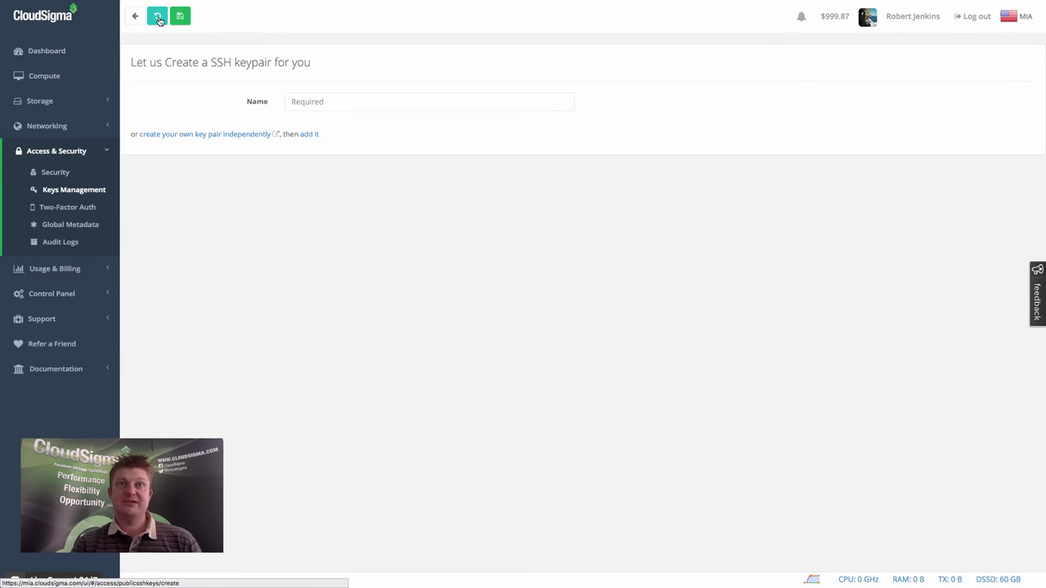
{"action": "left_click", "coordinate": [379, 98]}
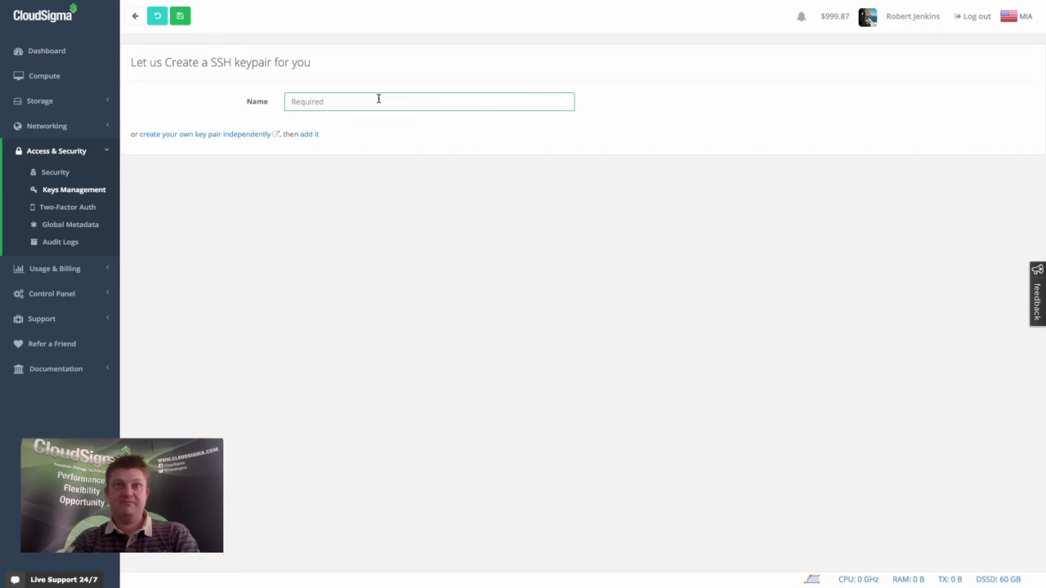
{"action": "type", "text": "yet another key"}
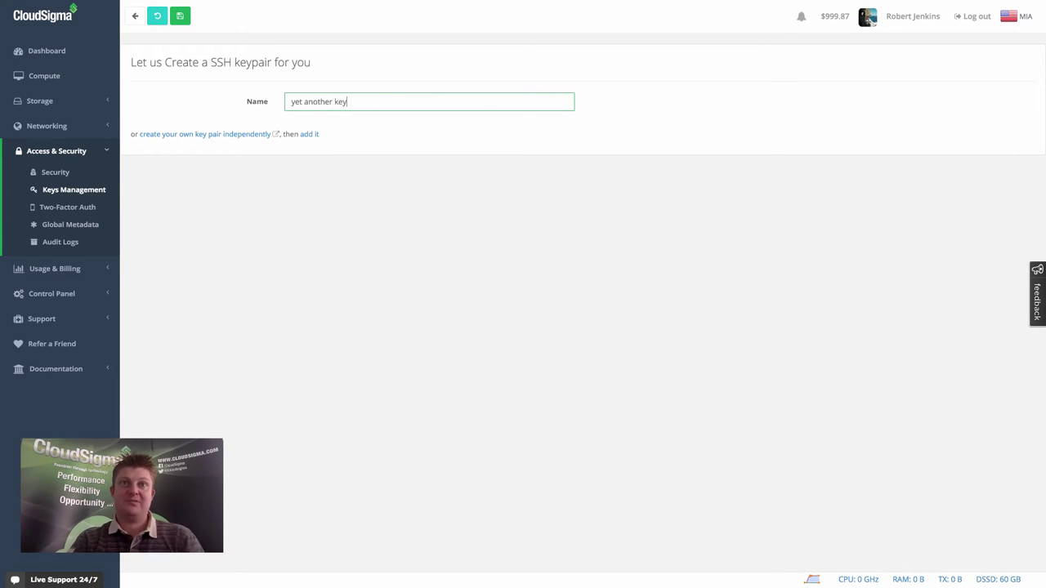
{"action": "left_click", "coordinate": [181, 17]}
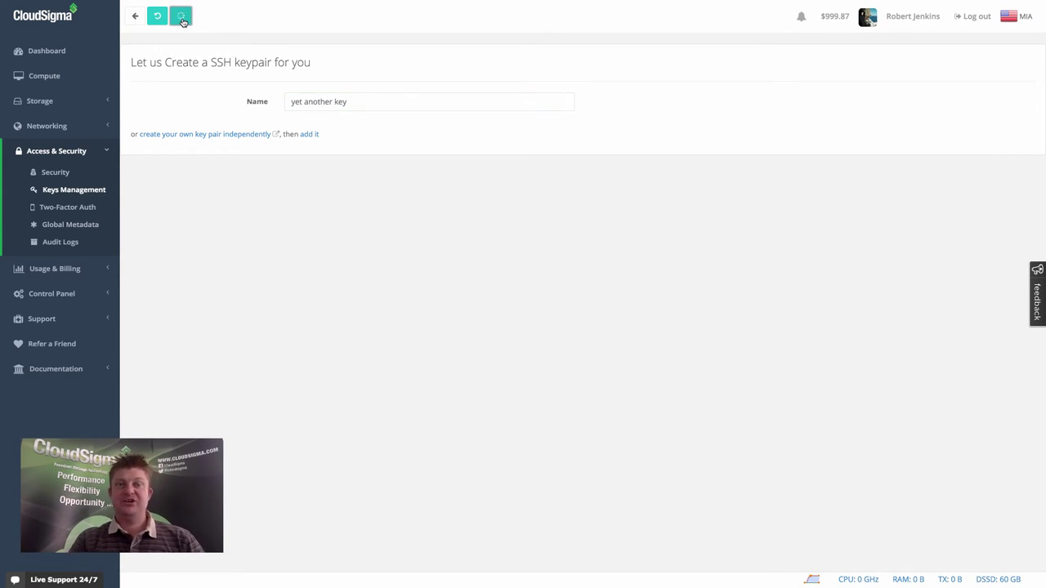
Go from the keys list to the Compute server list and launch the server creation Wizard.
{"action": "left_click", "coordinate": [66, 189]}
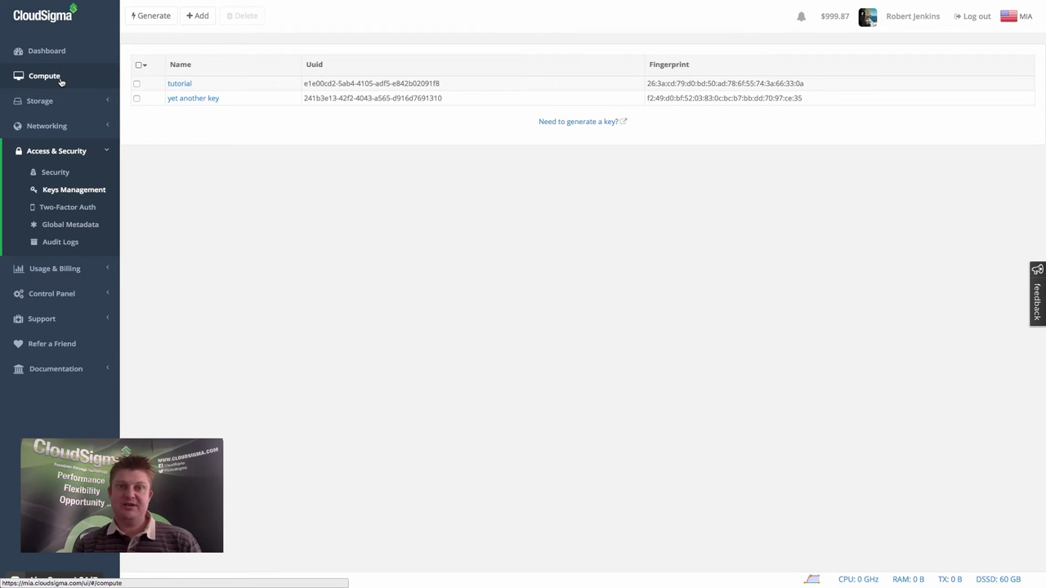
{"action": "left_click", "coordinate": [61, 79]}
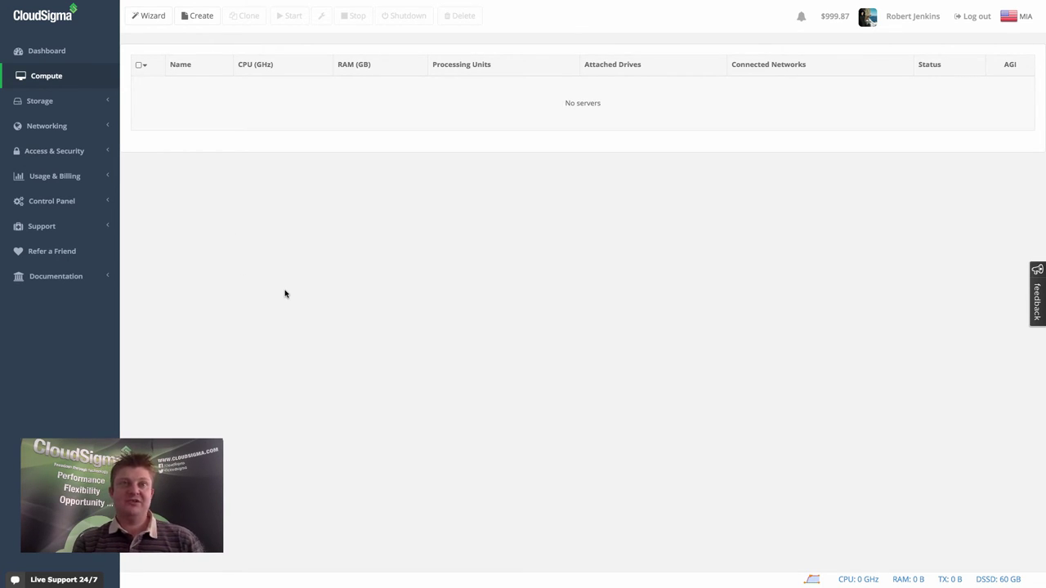
{"action": "left_click", "coordinate": [139, 17]}
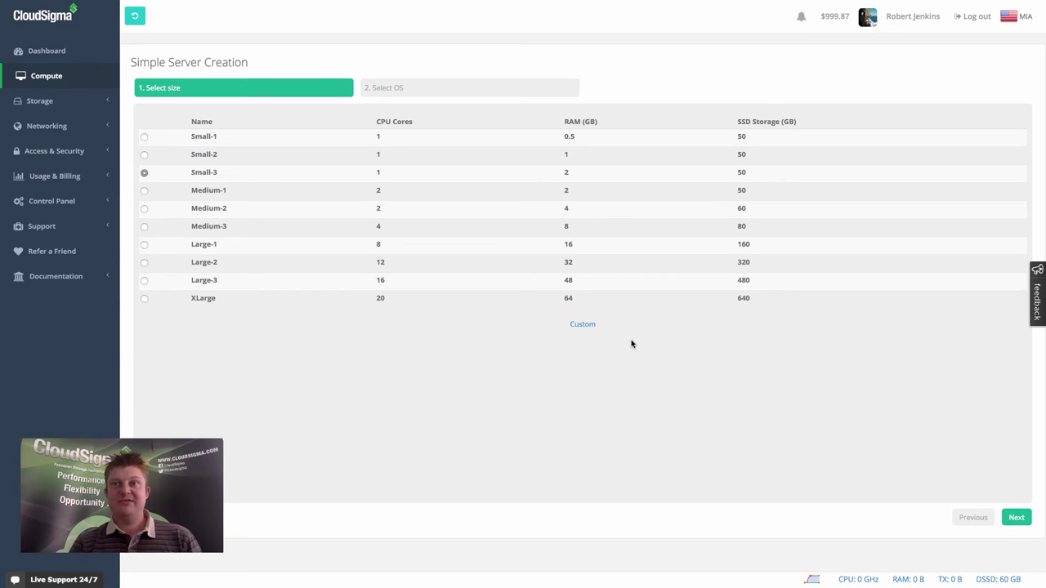
Keep the default size, choose Ubuntu 15.04, and attach 'yet another key' alongside 'tutorial'.
{"action": "left_click", "coordinate": [1016, 517]}
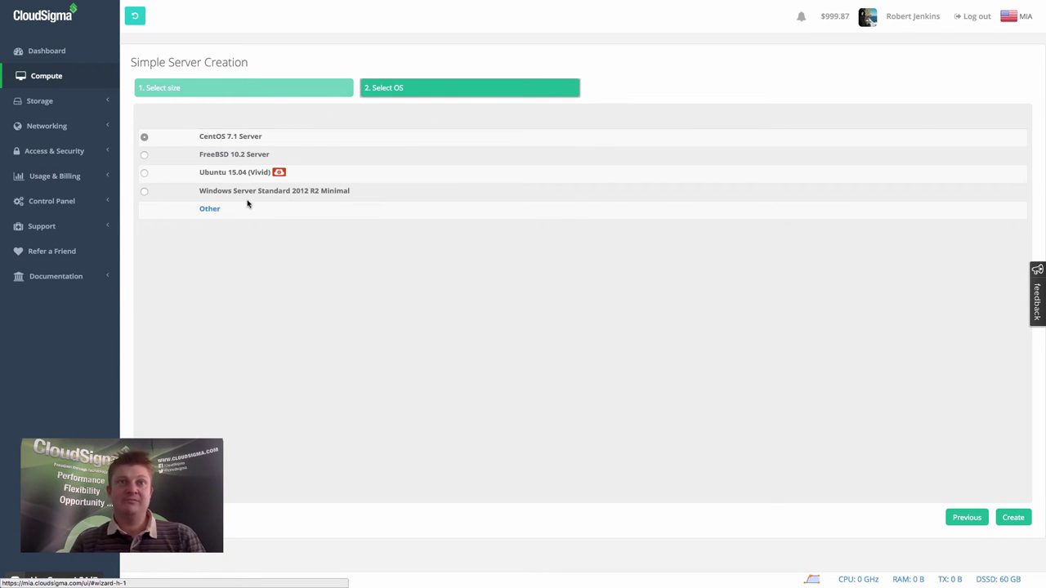
{"action": "left_click", "coordinate": [144, 172]}
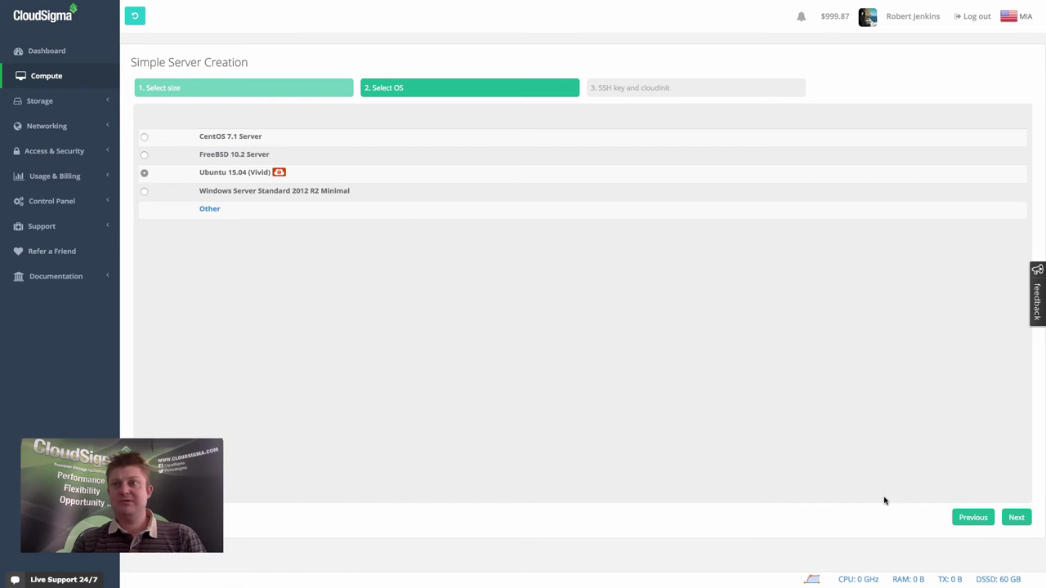
{"action": "left_click", "coordinate": [1020, 520]}
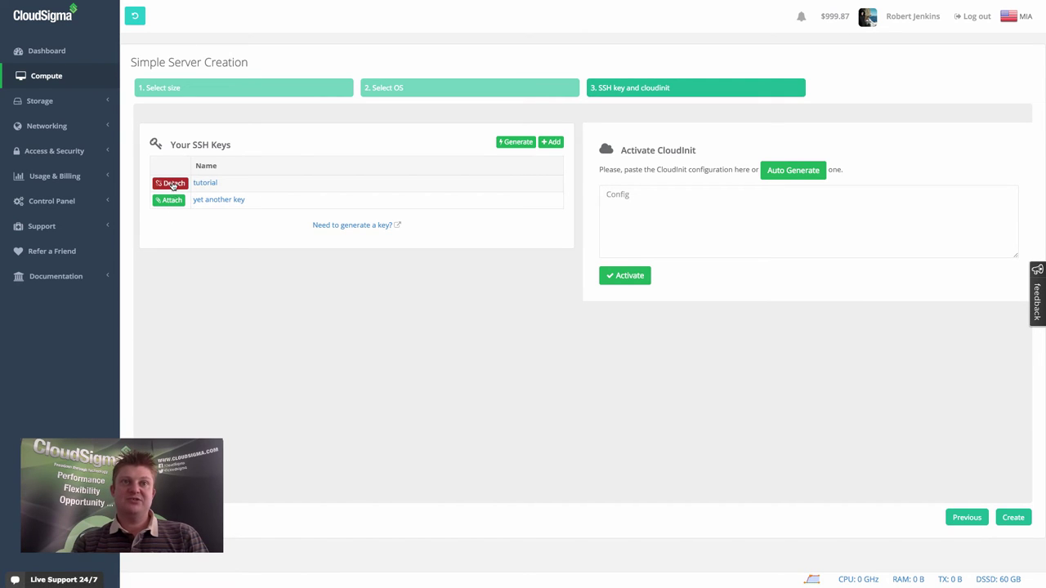
{"action": "left_click", "coordinate": [171, 203]}
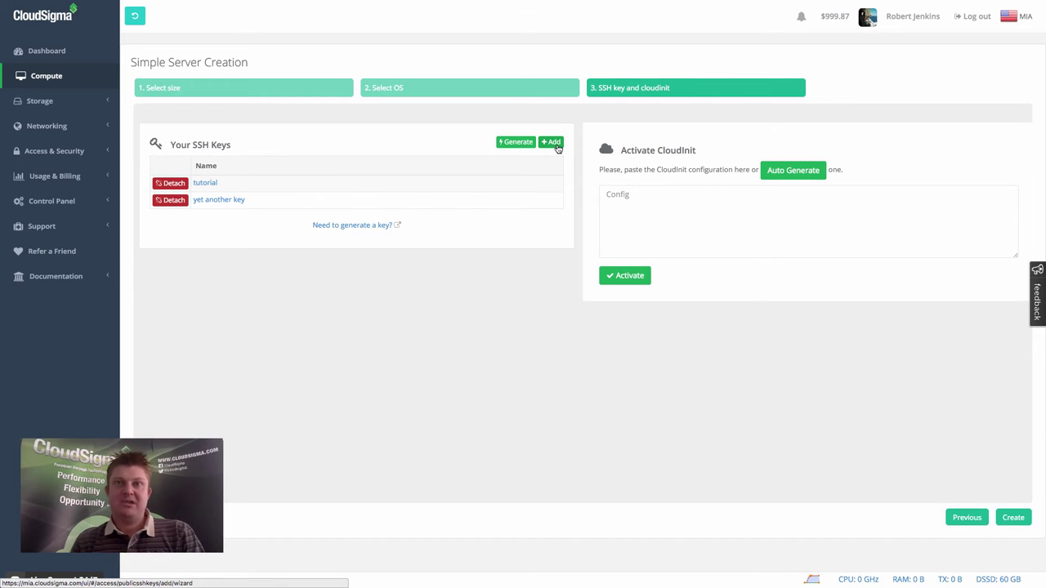
Create and start the wizard server, then select its public IP 104.36.17.15.
{"action": "left_click", "coordinate": [1014, 523]}
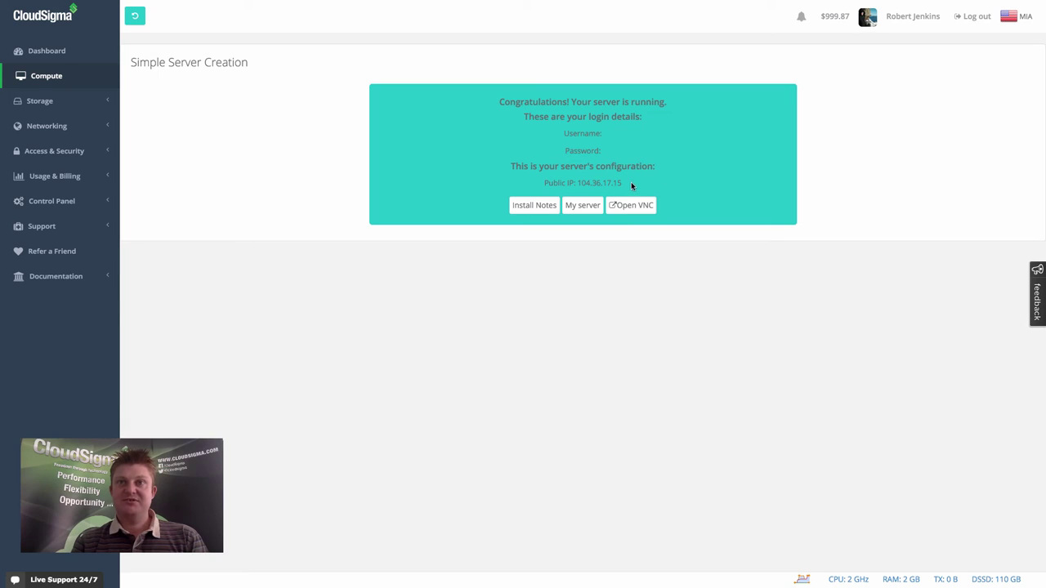
{"action": "left_click_drag", "start_coordinate": [629, 184], "coordinate": [579, 183]}
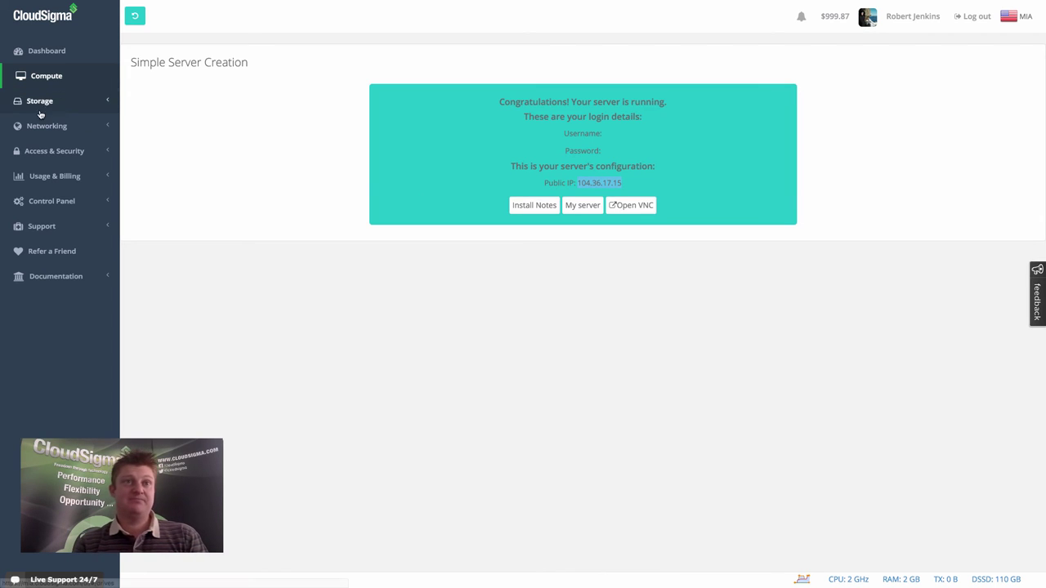
Start a new server draft from Compute and name it 'custom server'.
{"action": "left_click", "coordinate": [46, 76]}
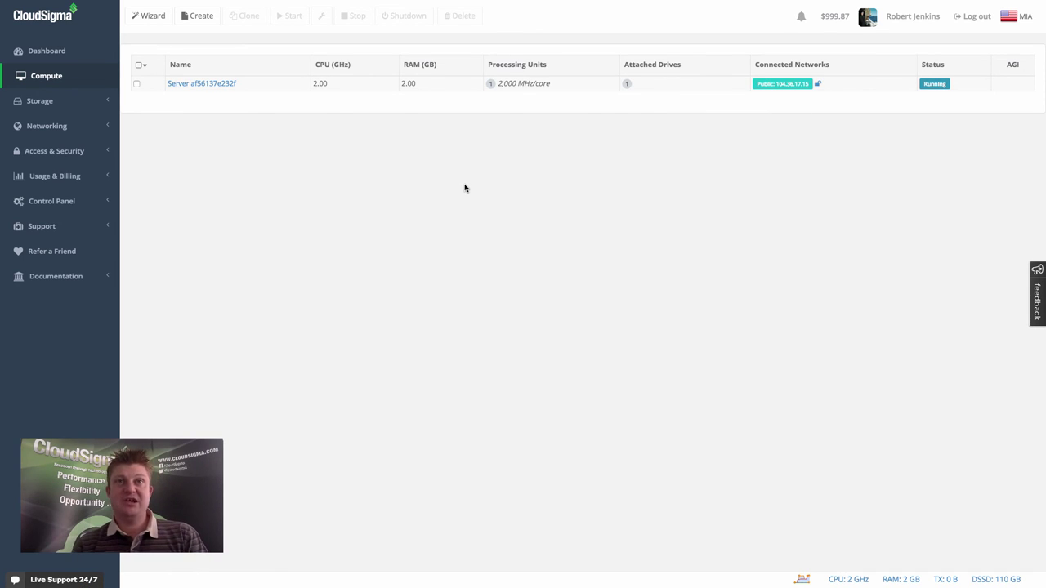
{"action": "left_click", "coordinate": [191, 18]}
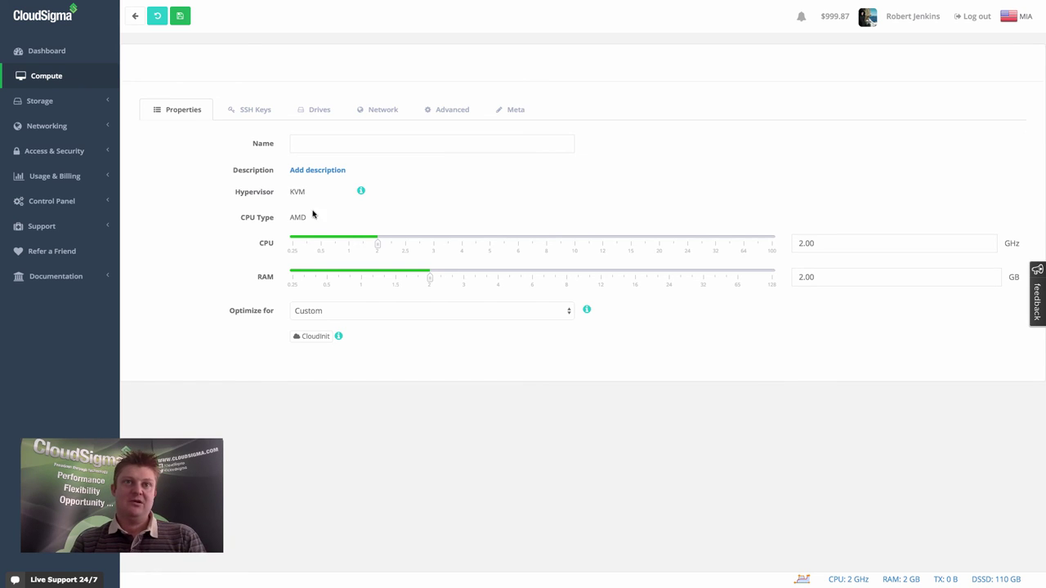
{"action": "left_click", "coordinate": [329, 139]}
{"action": "type", "text": "custom server"}
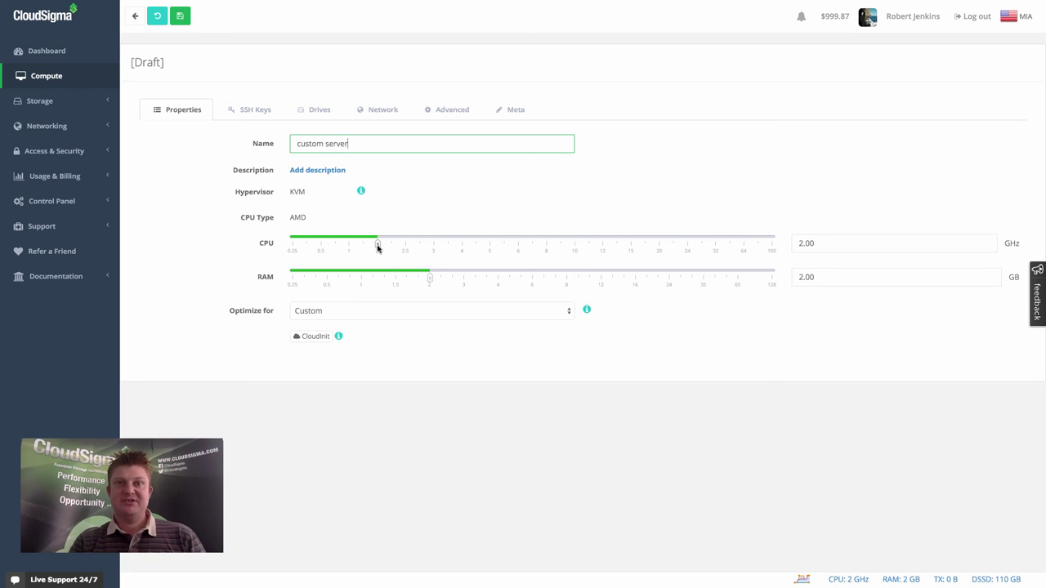
Set CPU to 3 GHz and RAM to 3.75 GB, and optimize for Linux VM.
{"action": "left_click_drag", "start_coordinate": [378, 245], "coordinate": [467, 281]}
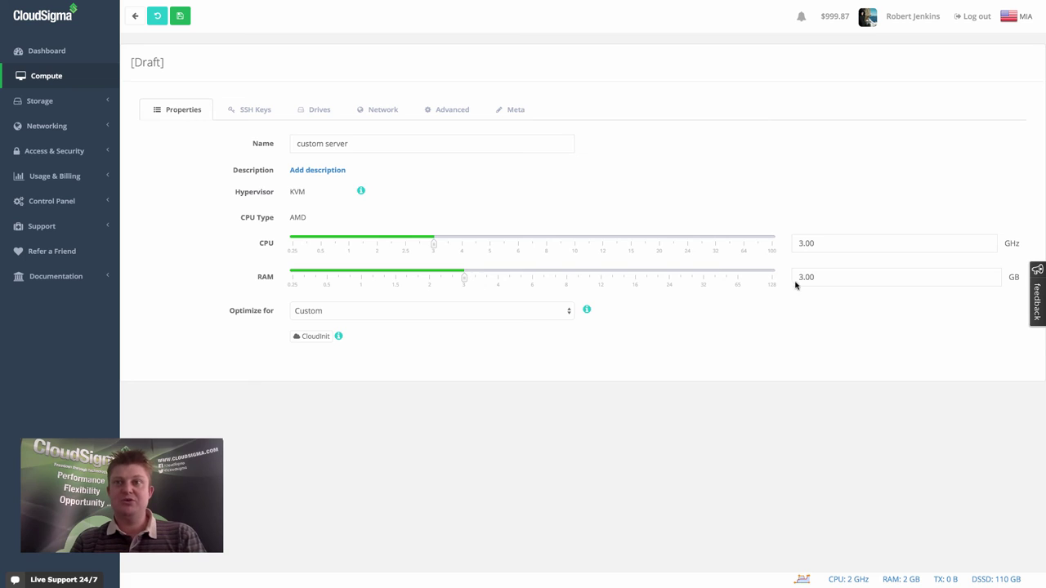
{"action": "left_click", "coordinate": [831, 275]}
{"action": "key", "text": "BackSpace"}
{"action": "key", "text": "BackSpace"}
{"action": "type", "text": "75"}
{"action": "left_click", "coordinate": [316, 312]}
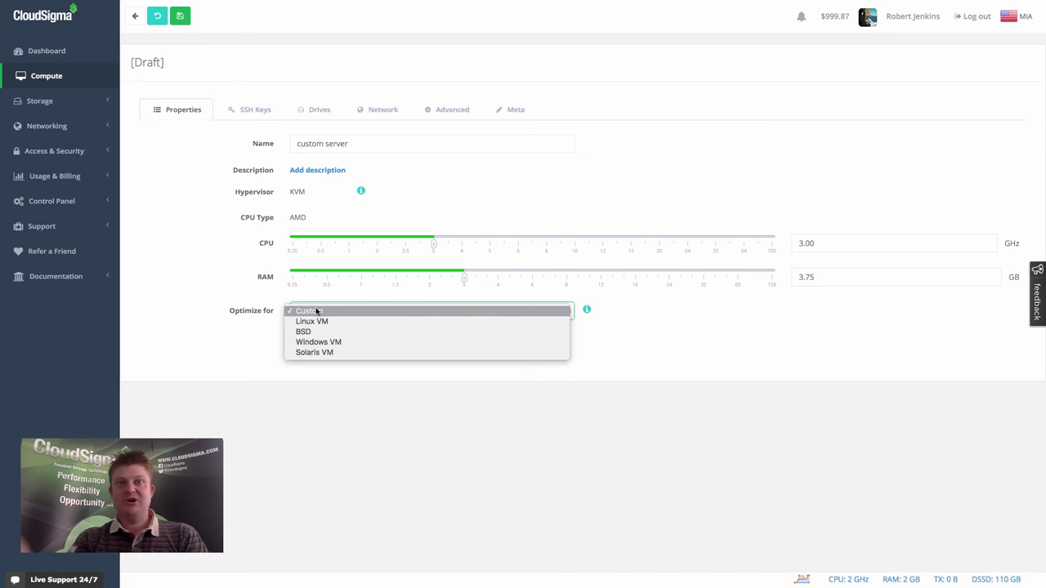
{"action": "left_click", "coordinate": [319, 323]}
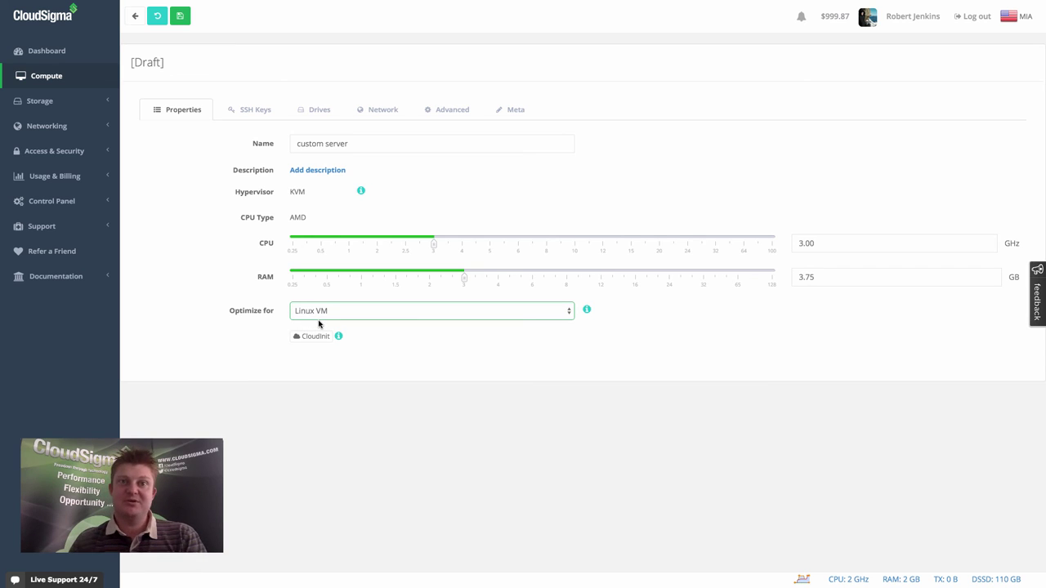
{"action": "left_click", "coordinate": [195, 258]}
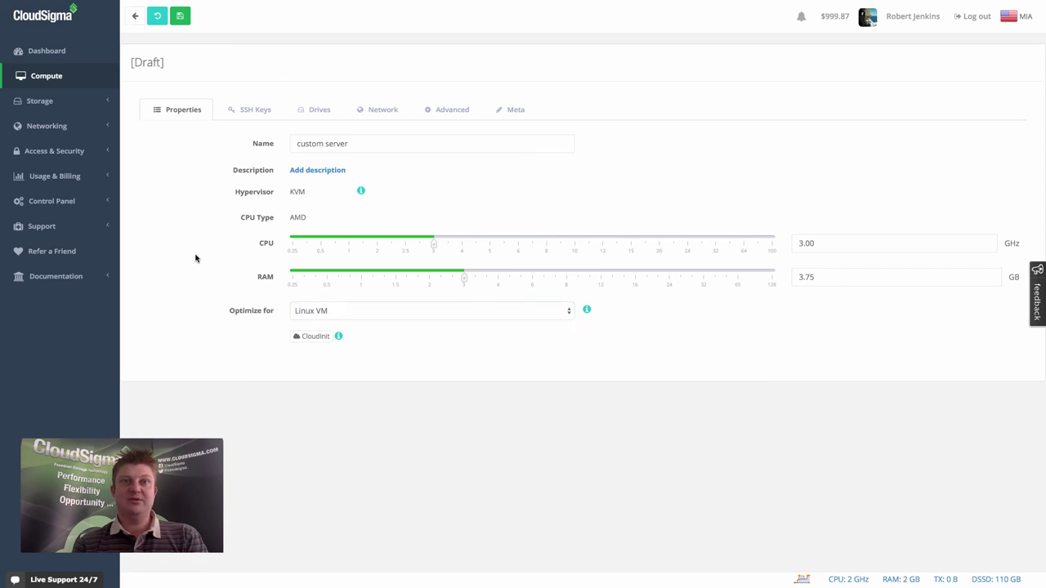
Attach the 'tutorial' SSH key from the server's SSH Keys tab.
{"action": "left_click", "coordinate": [247, 113]}
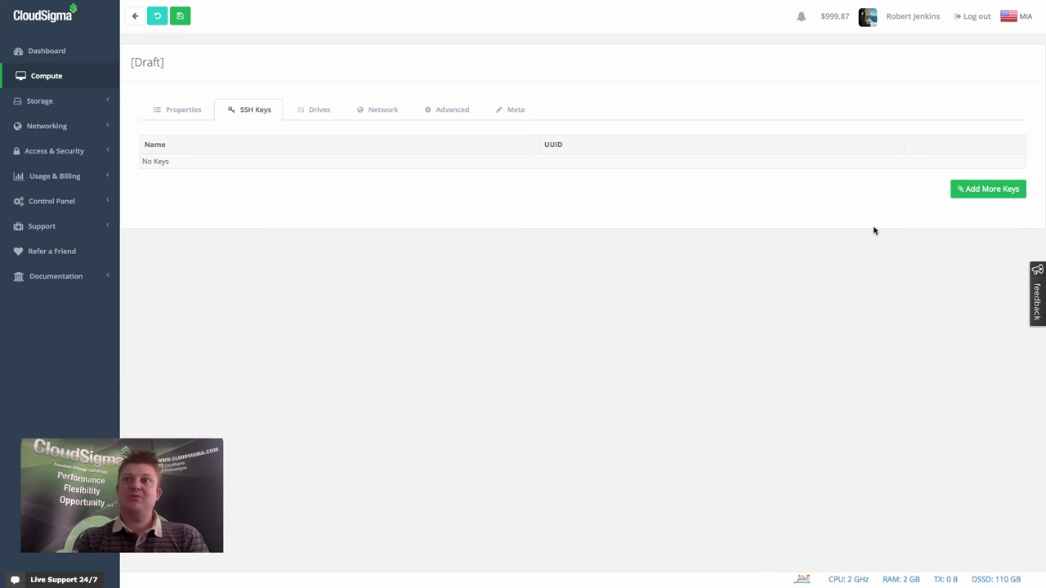
{"action": "left_click", "coordinate": [969, 195]}
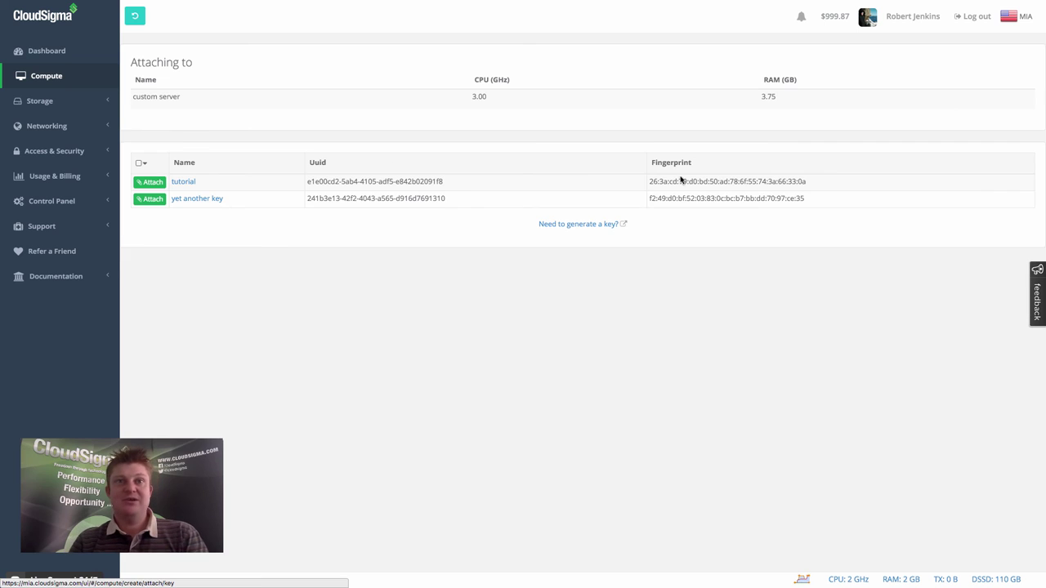
{"action": "left_click", "coordinate": [152, 182]}
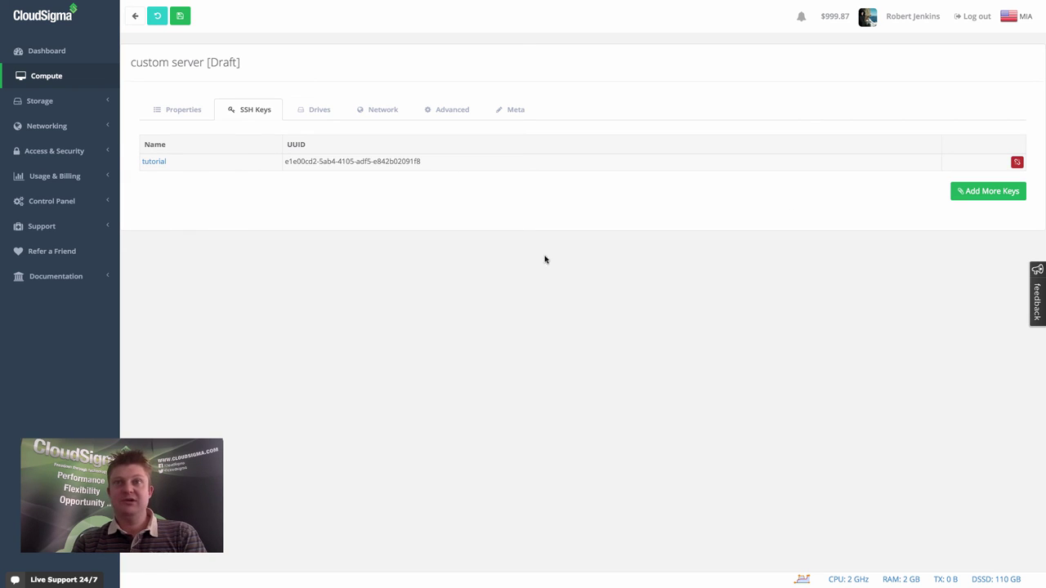
Attach the 10 GB CentOS 7.1 Server drive from the drive library.
{"action": "left_click", "coordinate": [308, 119]}
{"action": "left_click", "coordinate": [1001, 198]}
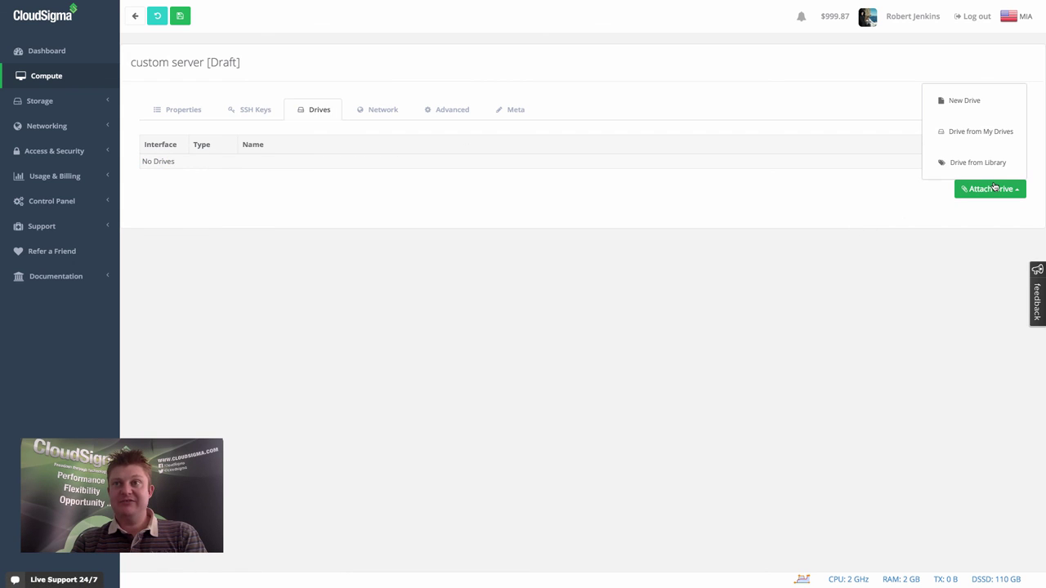
{"action": "left_click", "coordinate": [953, 161]}
{"action": "scroll", "coordinate": [514, 355], "scroll_direction": "down", "scroll_amount": 3}
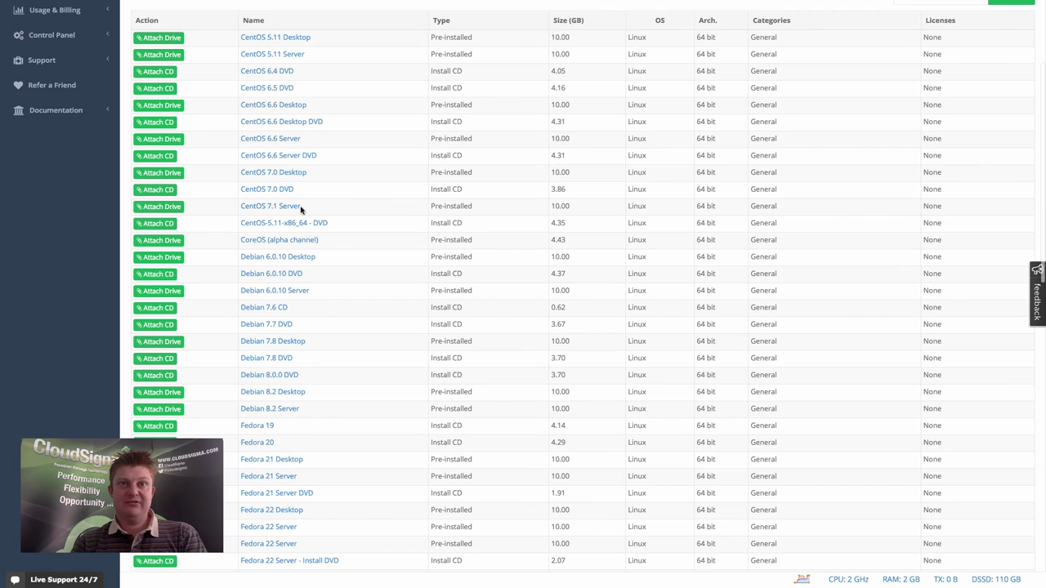
{"action": "left_click", "coordinate": [157, 206]}
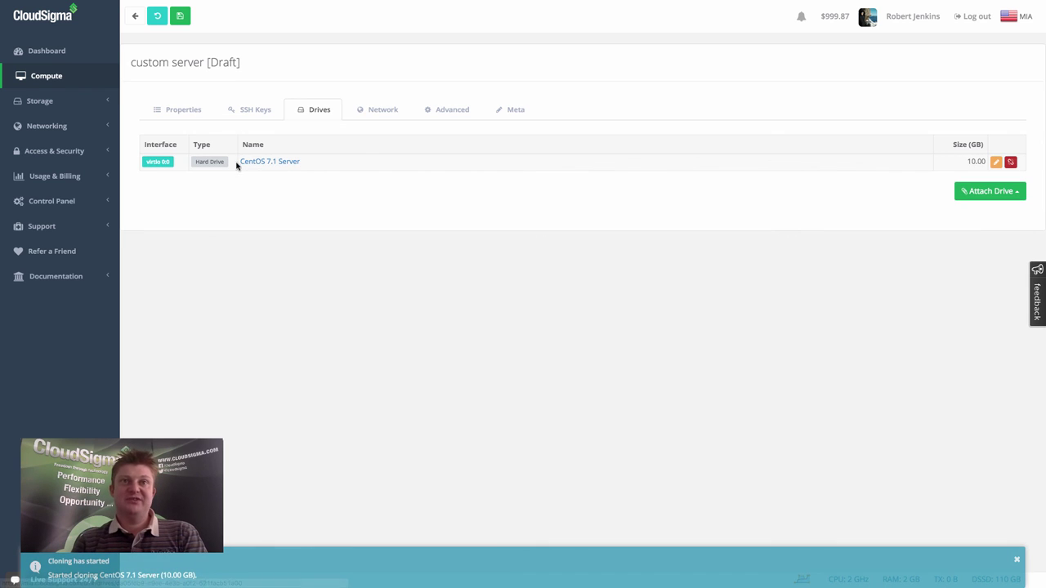
Recheck the custom server's SSH keys and properties, then save and start it.
{"action": "left_click", "coordinate": [256, 111]}
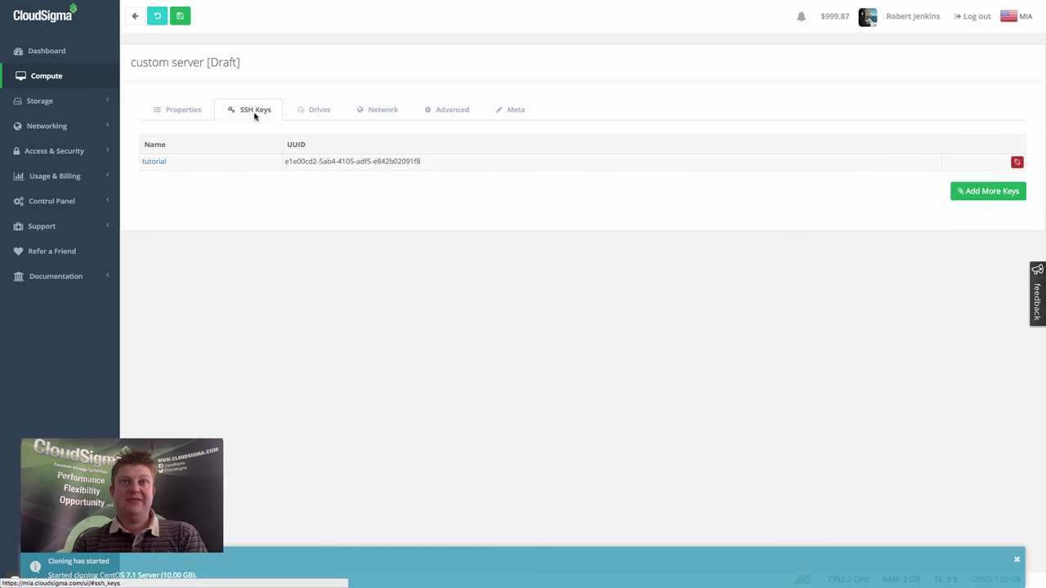
{"action": "left_click", "coordinate": [183, 109]}
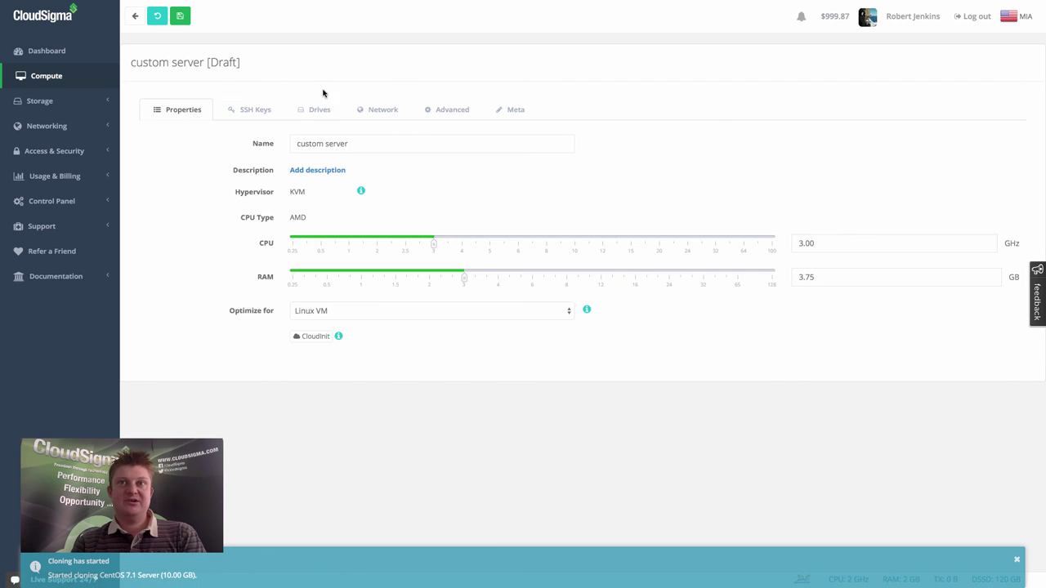
{"action": "left_click", "coordinate": [181, 17]}
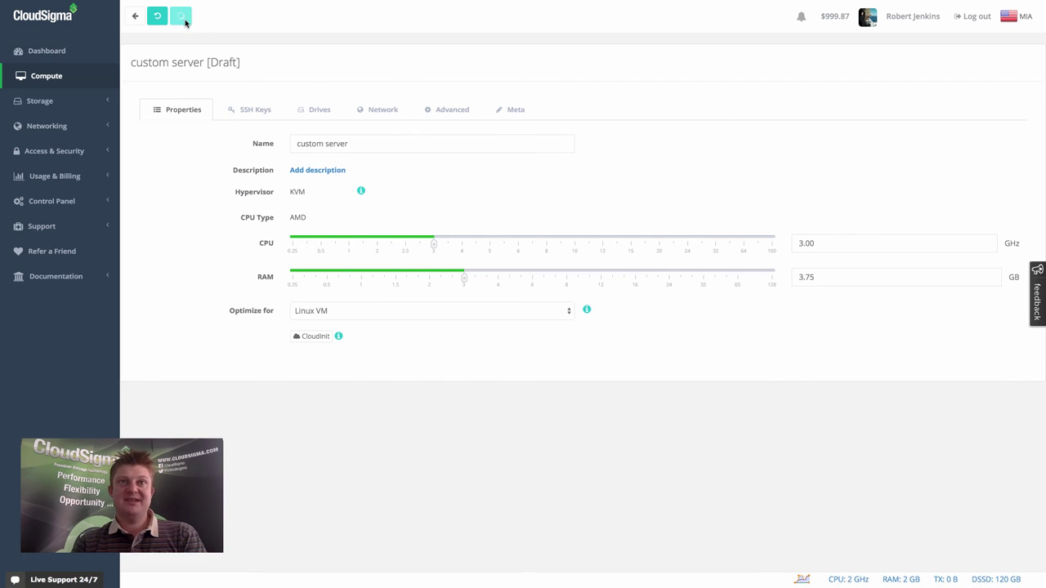
{"action": "left_click", "coordinate": [157, 15]}
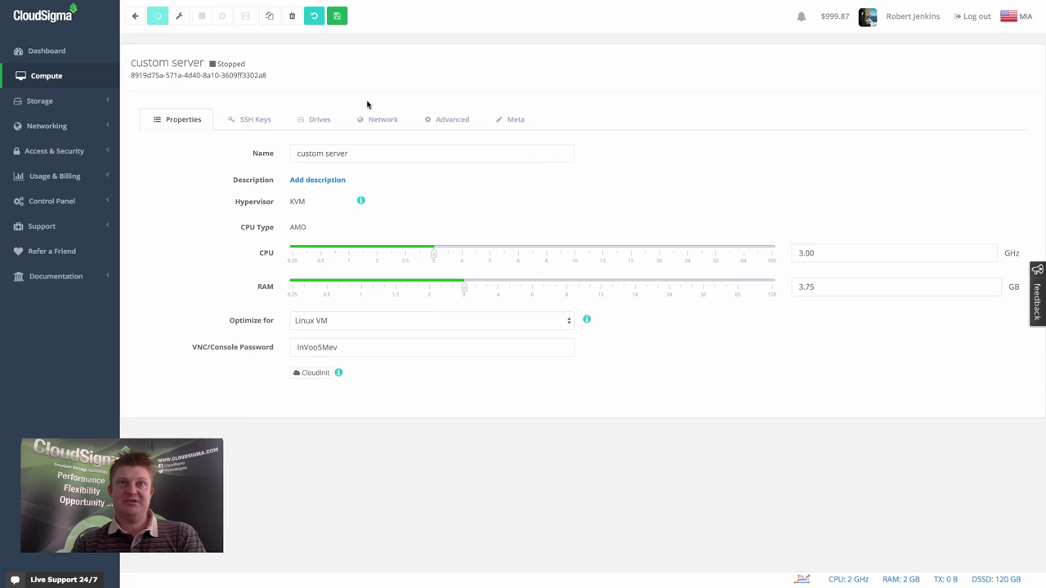